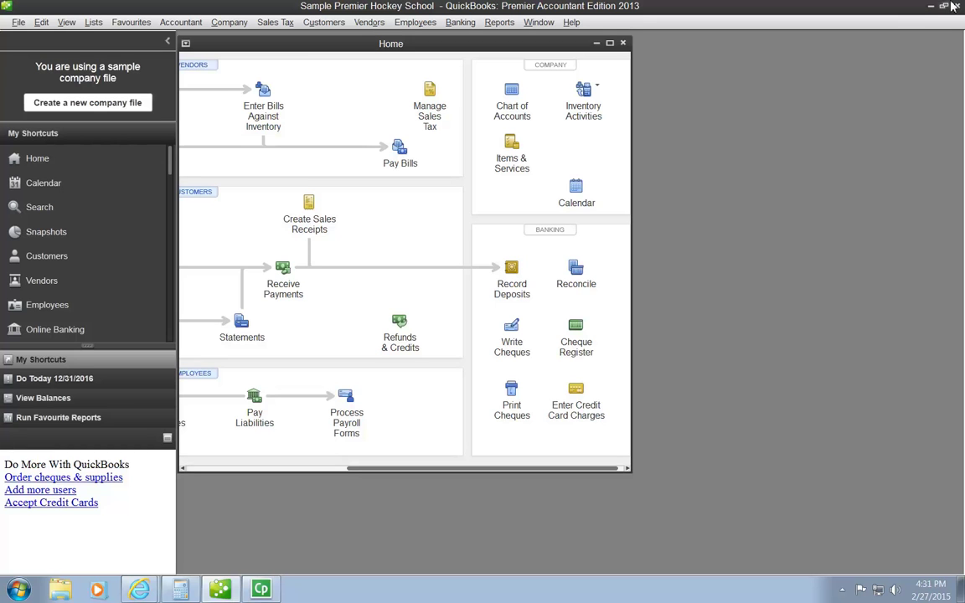
Check the CRA business number in the company information, and close the window.
{"action": "left_click", "coordinate": [219, 23]}
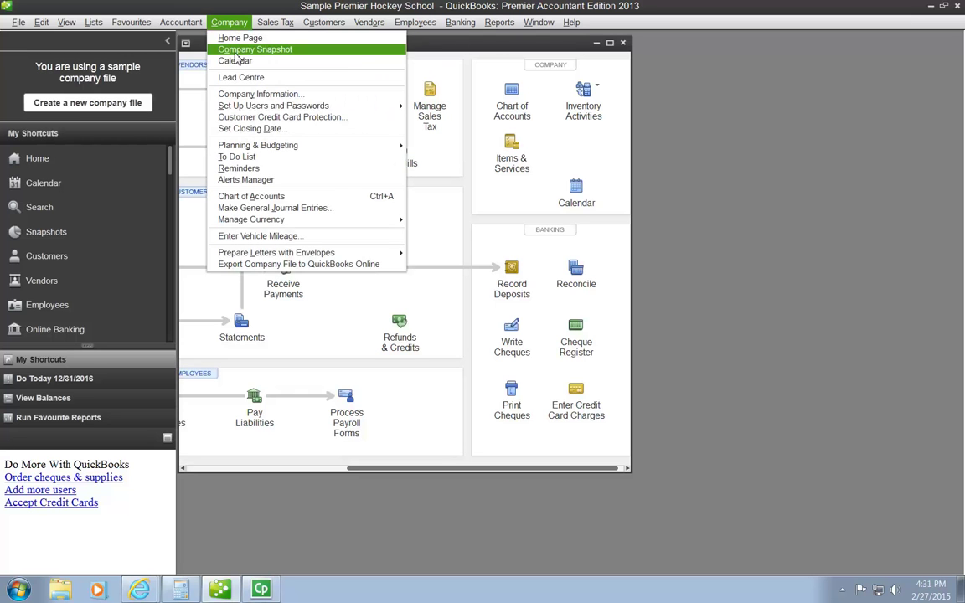
{"action": "left_click", "coordinate": [214, 93]}
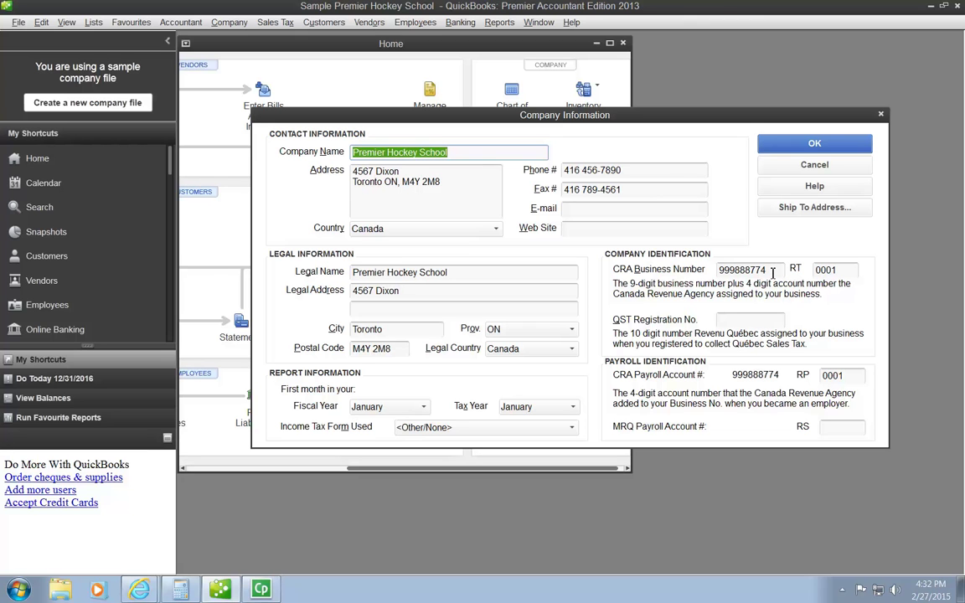
{"action": "left_click", "coordinate": [774, 271]}
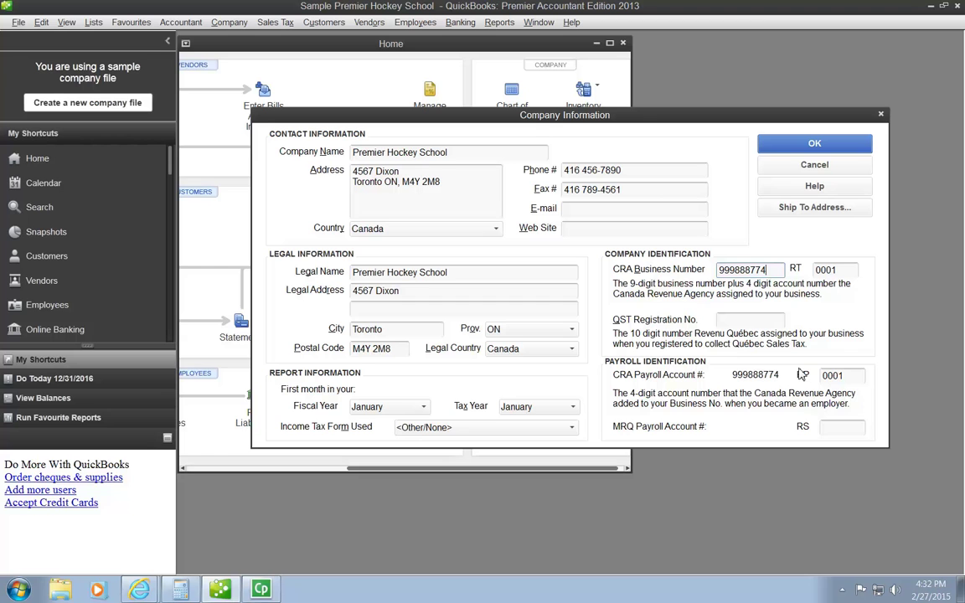
{"action": "left_click", "coordinate": [882, 116]}
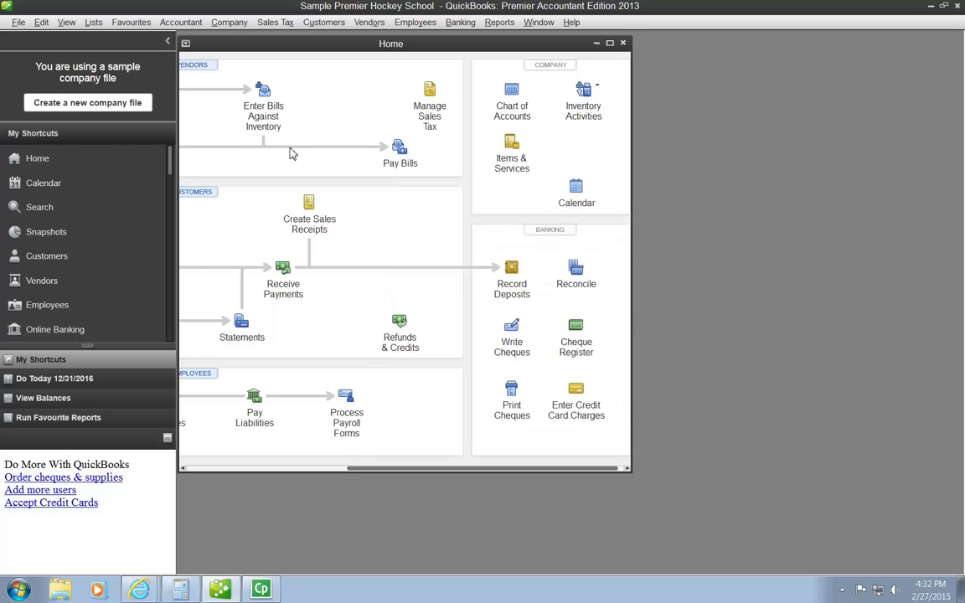
Review the Company Snapshot and the customer list in the Customer Centre, and close both windows.
{"action": "left_click", "coordinate": [217, 24]}
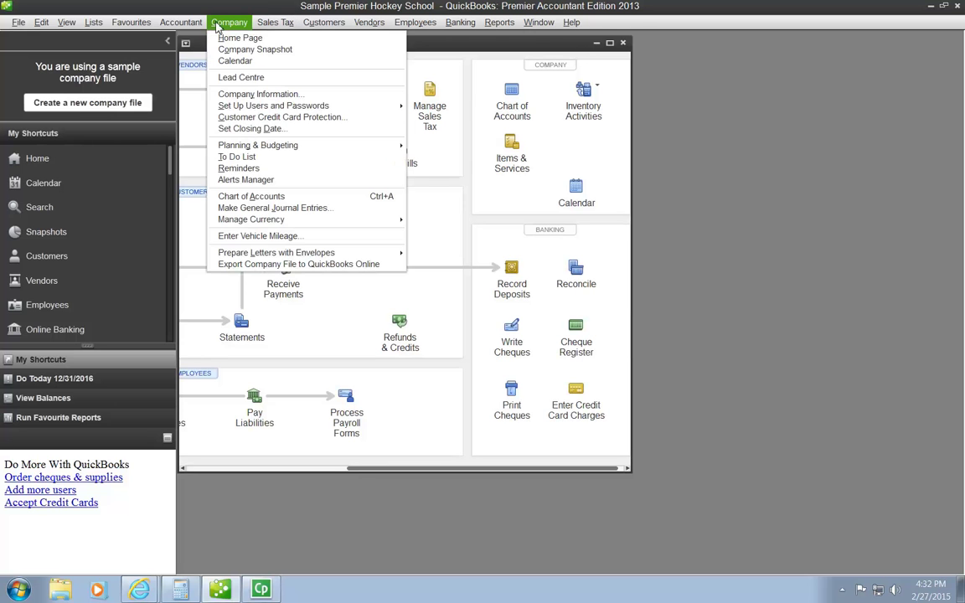
{"action": "left_click", "coordinate": [212, 49]}
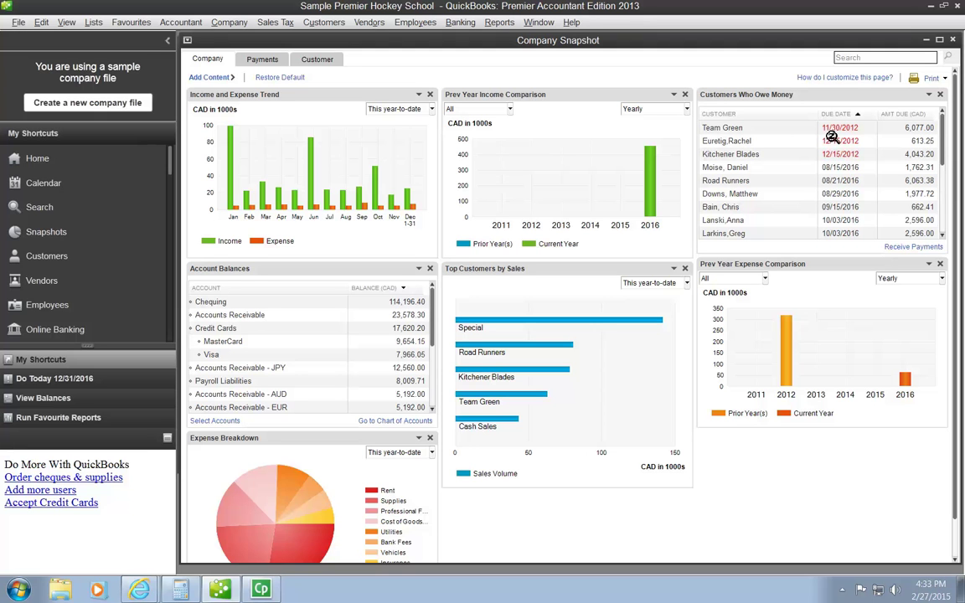
{"action": "left_click", "coordinate": [323, 24]}
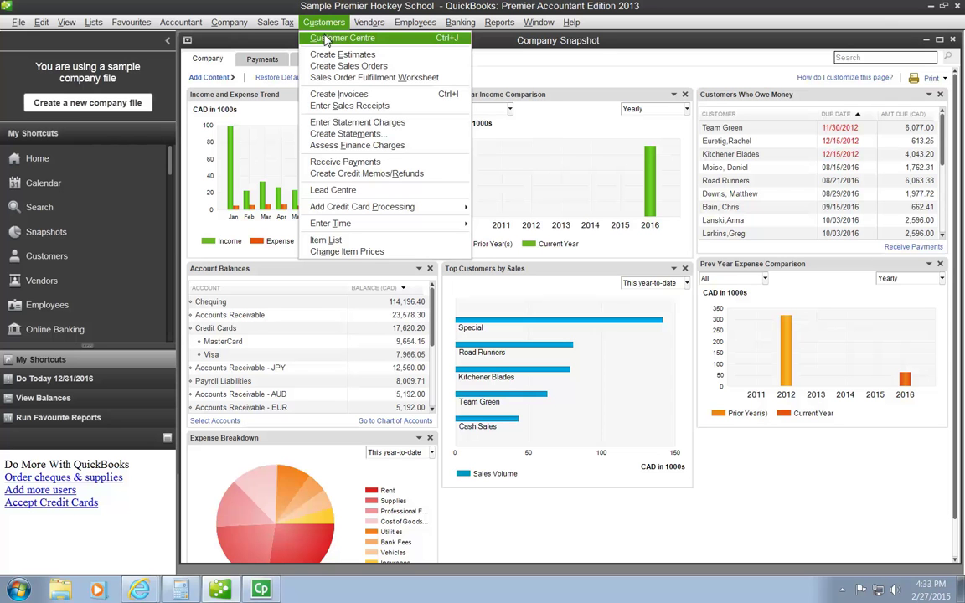
{"action": "left_click", "coordinate": [328, 37]}
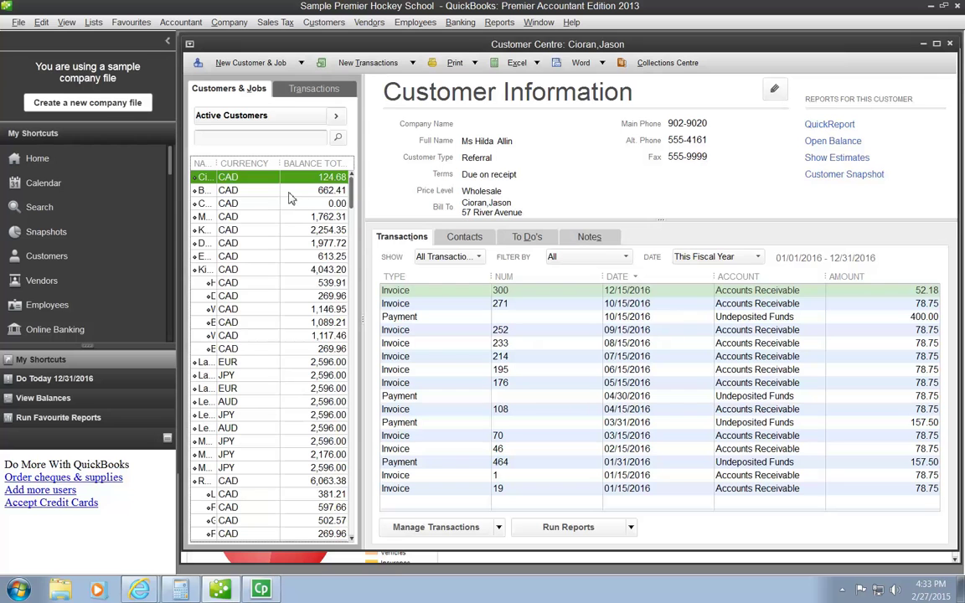
{"action": "scroll", "coordinate": [270, 302], "scroll_direction": "down", "scroll_amount": 3}
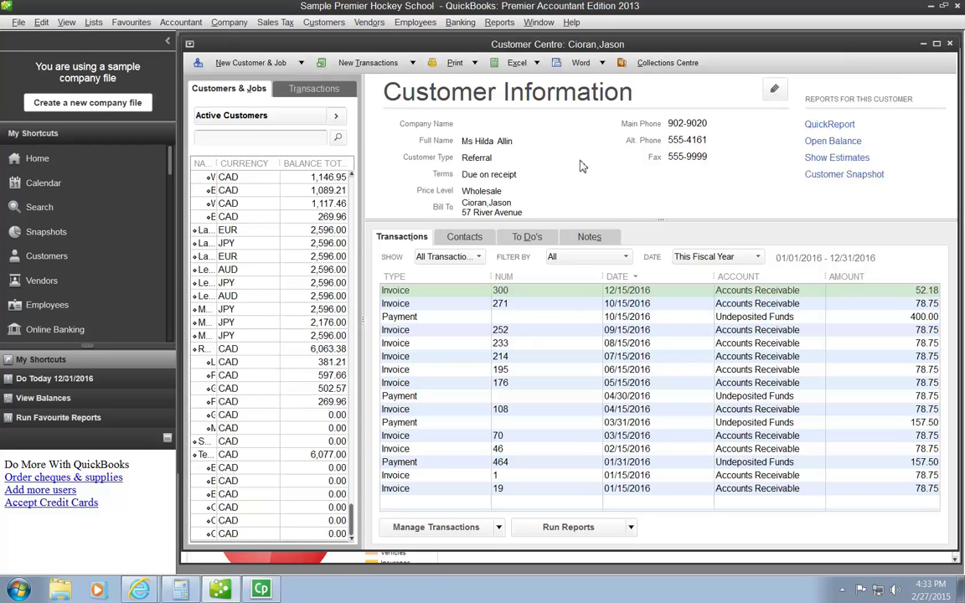
{"action": "left_click", "coordinate": [949, 44]}
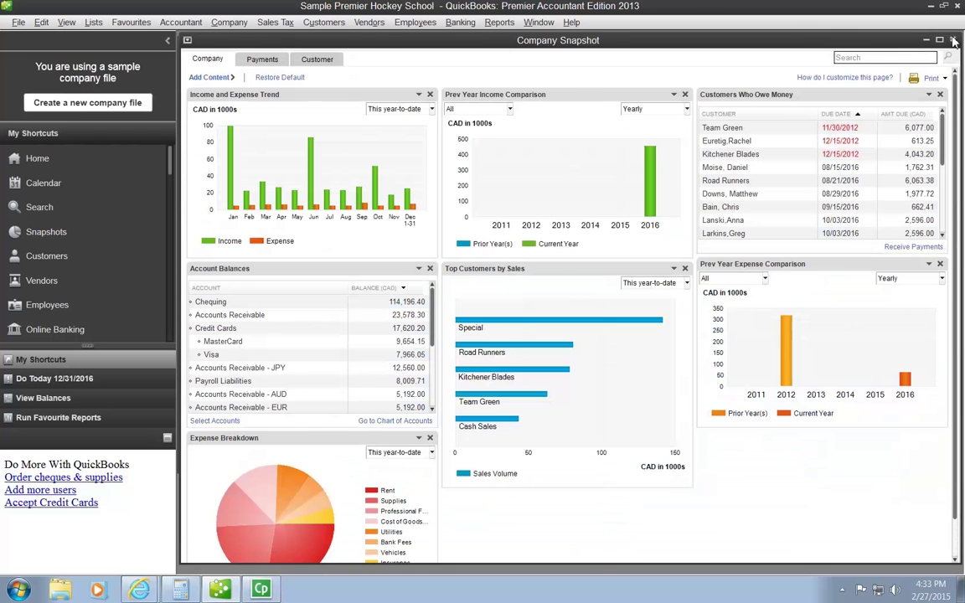
{"action": "left_click", "coordinate": [954, 41]}
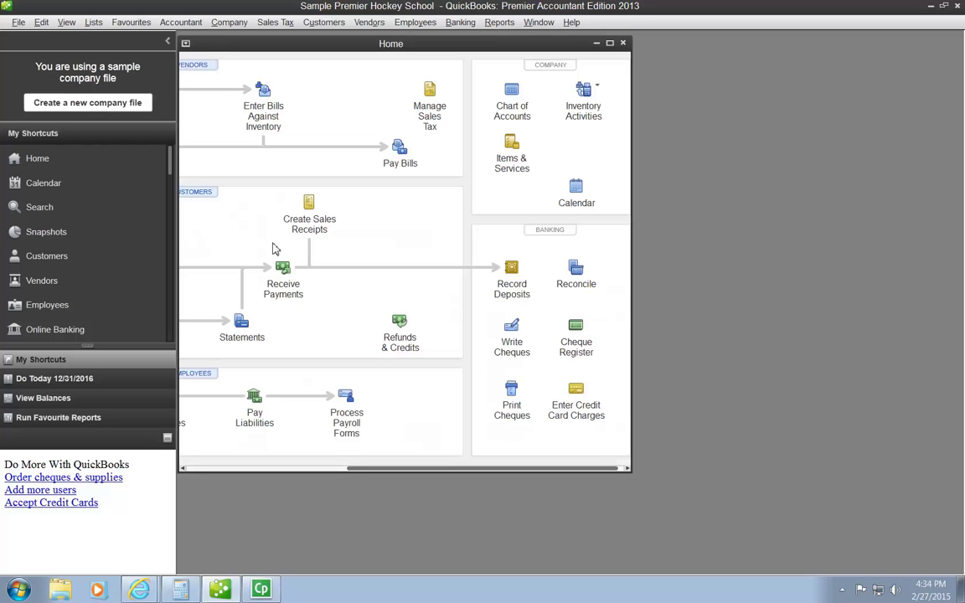
Start a customer payment and view the outstanding invoices of three individual customers.
{"action": "left_click", "coordinate": [282, 269]}
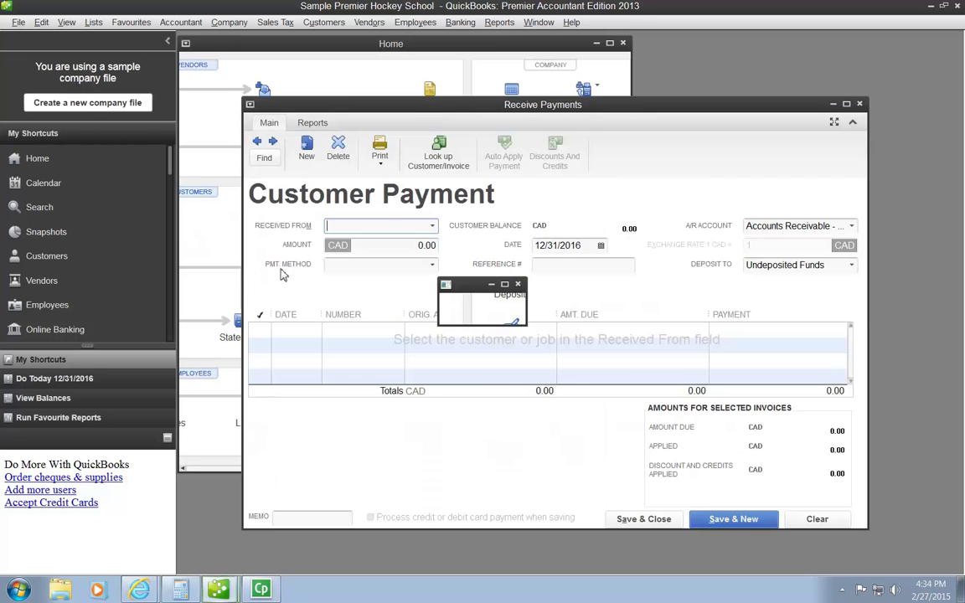
{"action": "left_click", "coordinate": [433, 226]}
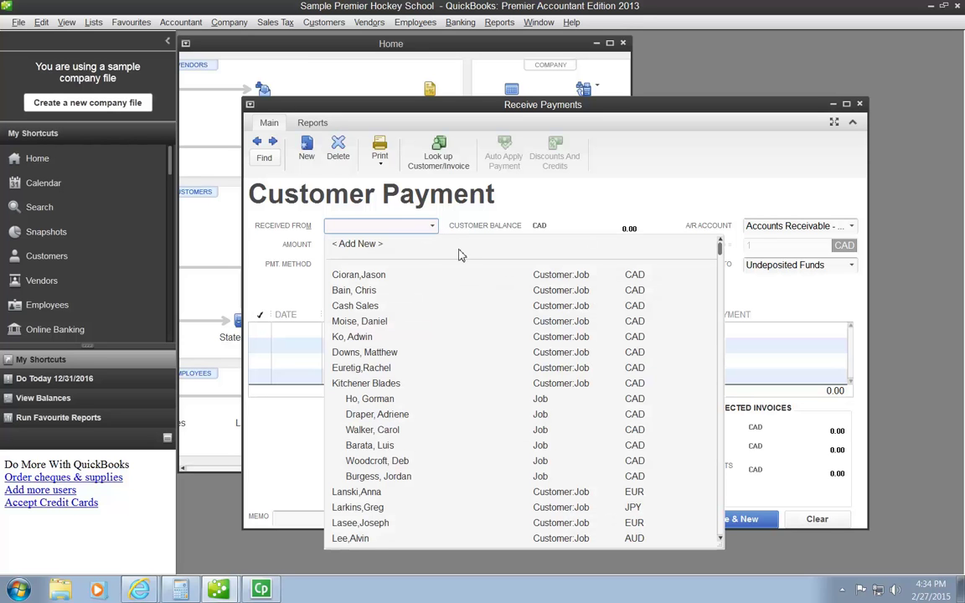
{"action": "left_click", "coordinate": [378, 353]}
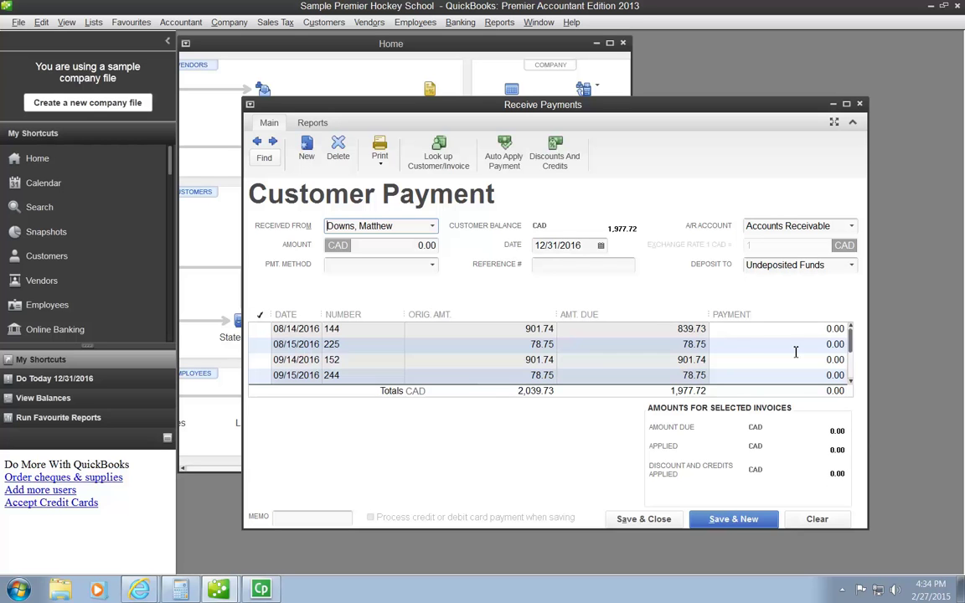
{"action": "left_click", "coordinate": [432, 227]}
{"action": "left_click", "coordinate": [383, 263]}
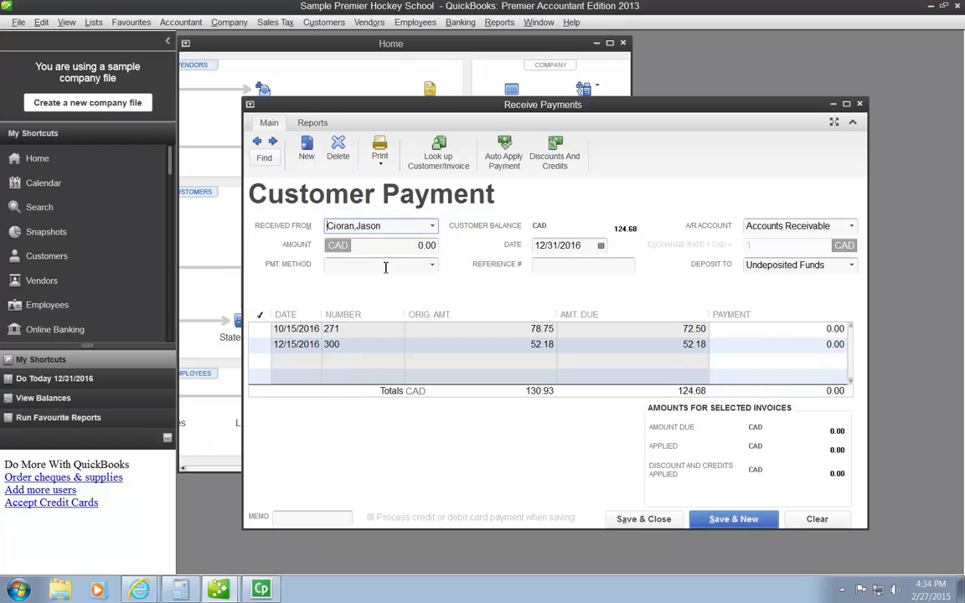
{"action": "left_click", "coordinate": [432, 227]}
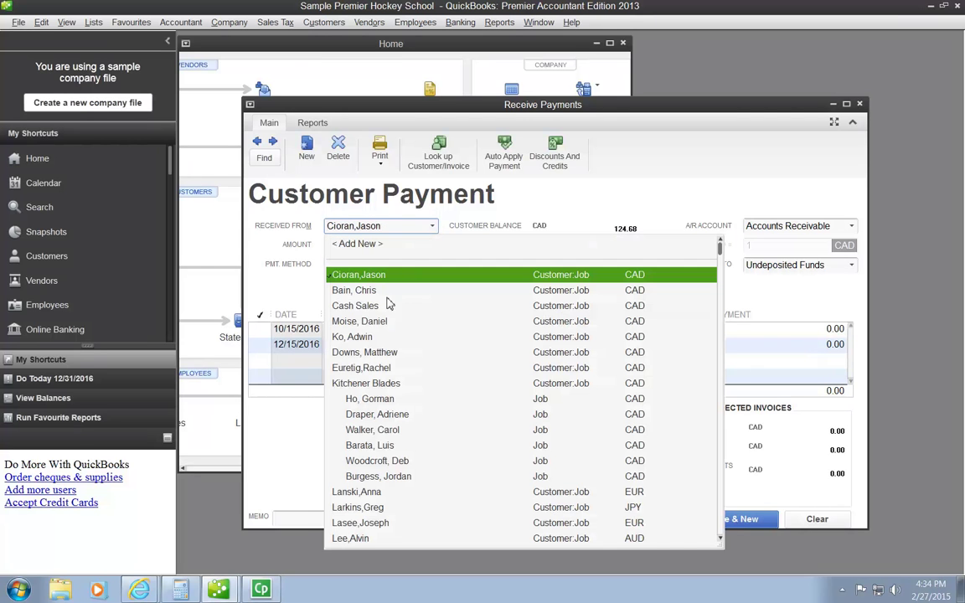
{"action": "left_click", "coordinate": [353, 291]}
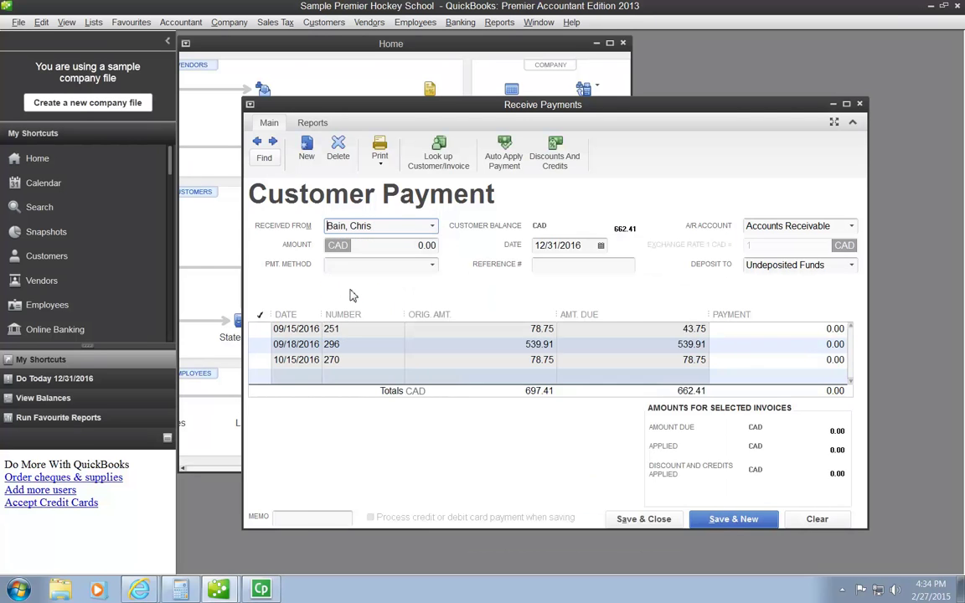
Select Kitchener Blades as the paying customer and enter a payment amount of 5,031.11 CAD.
{"action": "left_click", "coordinate": [433, 227]}
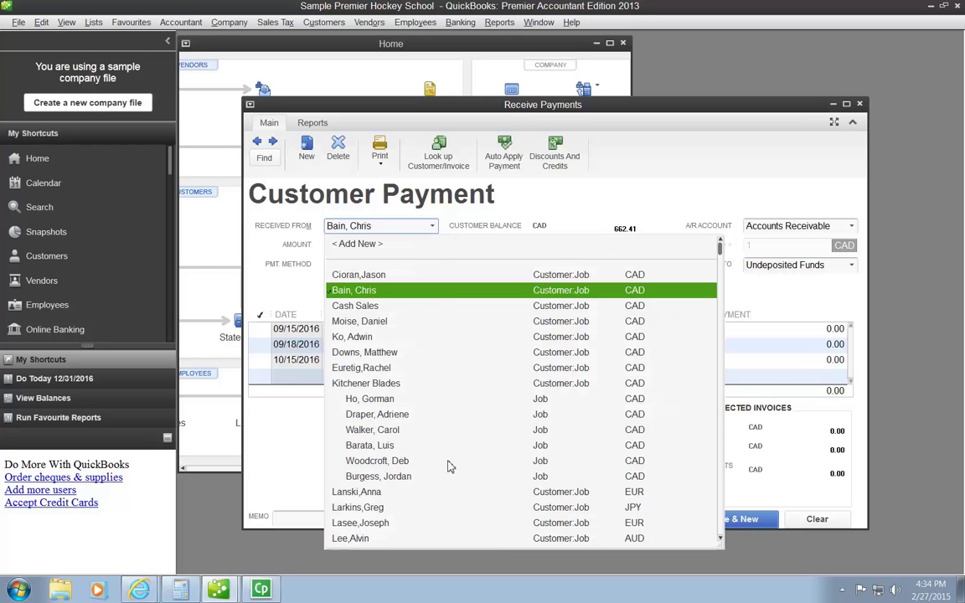
{"action": "left_click", "coordinate": [366, 384]}
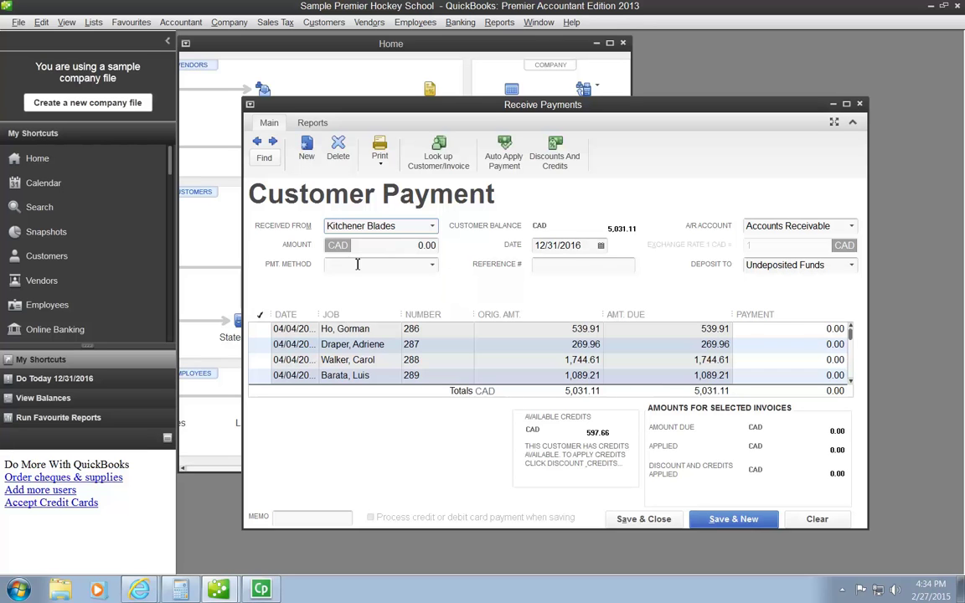
{"action": "left_click", "coordinate": [392, 251]}
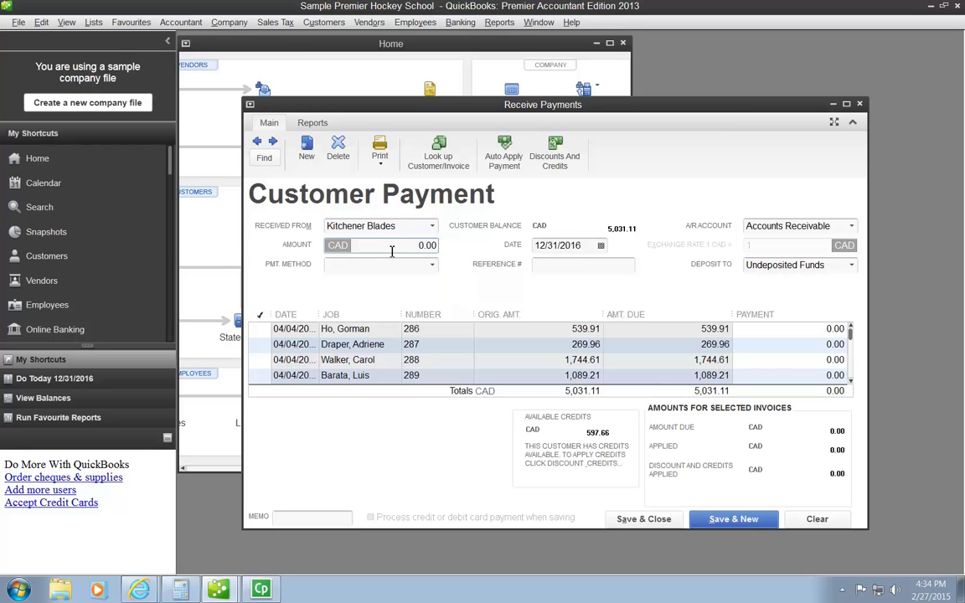
{"action": "type", "text": "500"}
{"action": "type", "text": "31"}
{"action": "key", "text": "Delete"}
{"action": "left_click_drag", "start_coordinate": [426, 245], "coordinate": [437, 247]}
{"action": "type", "text": "11"}
Set the payment's deposit account to Chequing and review the accounts available for A/R.
{"action": "left_click", "coordinate": [853, 266]}
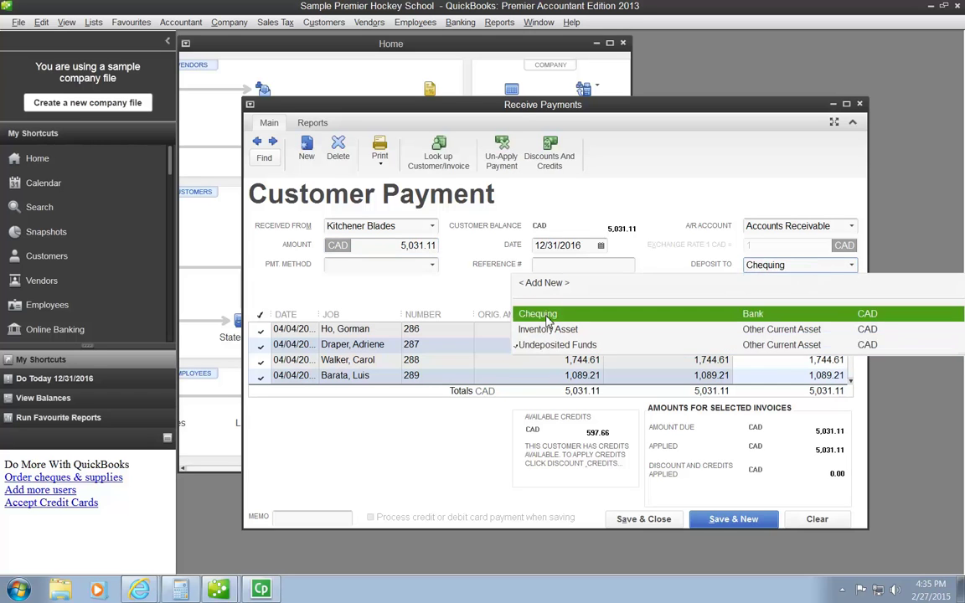
{"action": "left_click", "coordinate": [544, 317]}
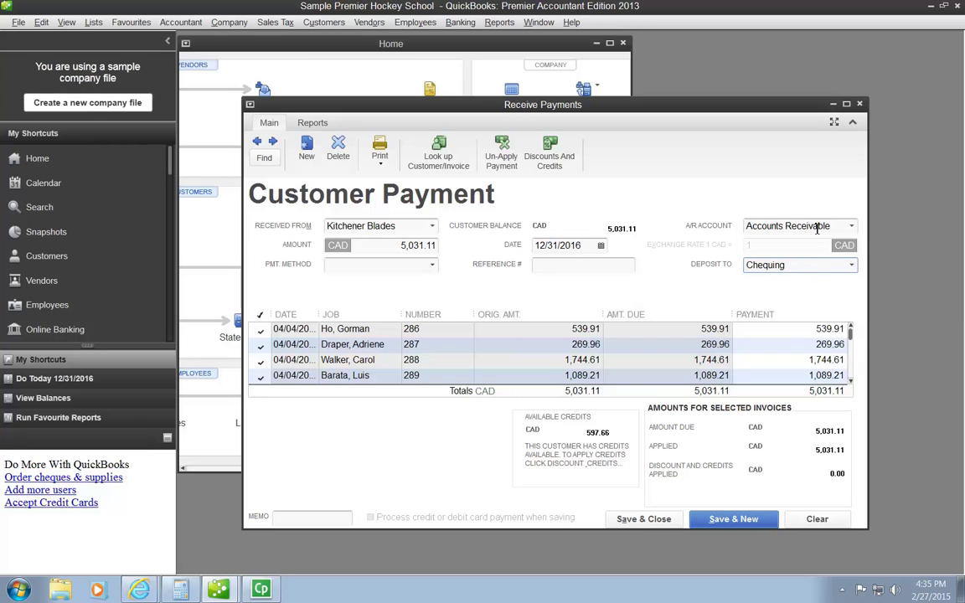
{"action": "left_click", "coordinate": [853, 227]}
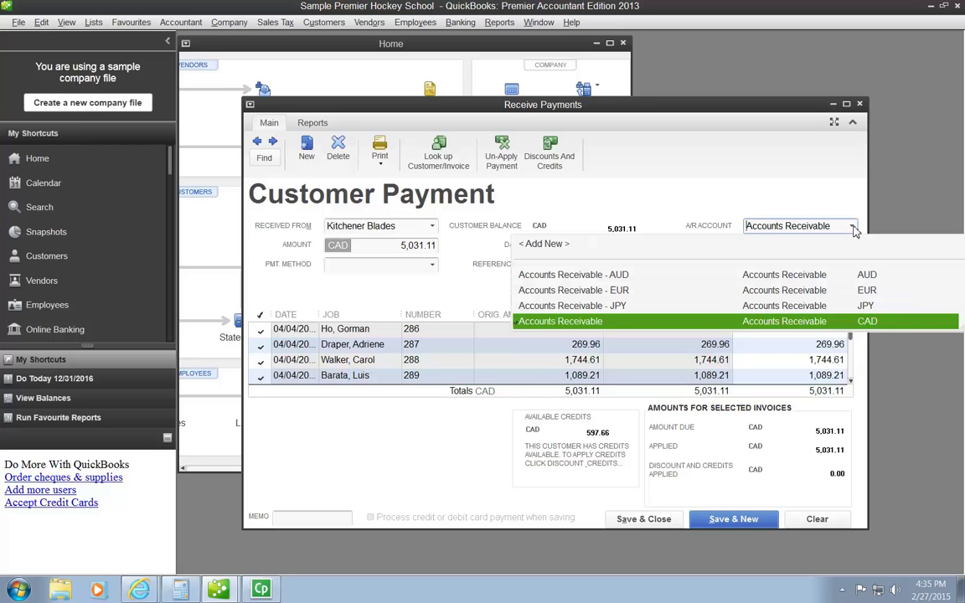
{"action": "left_click", "coordinate": [853, 227]}
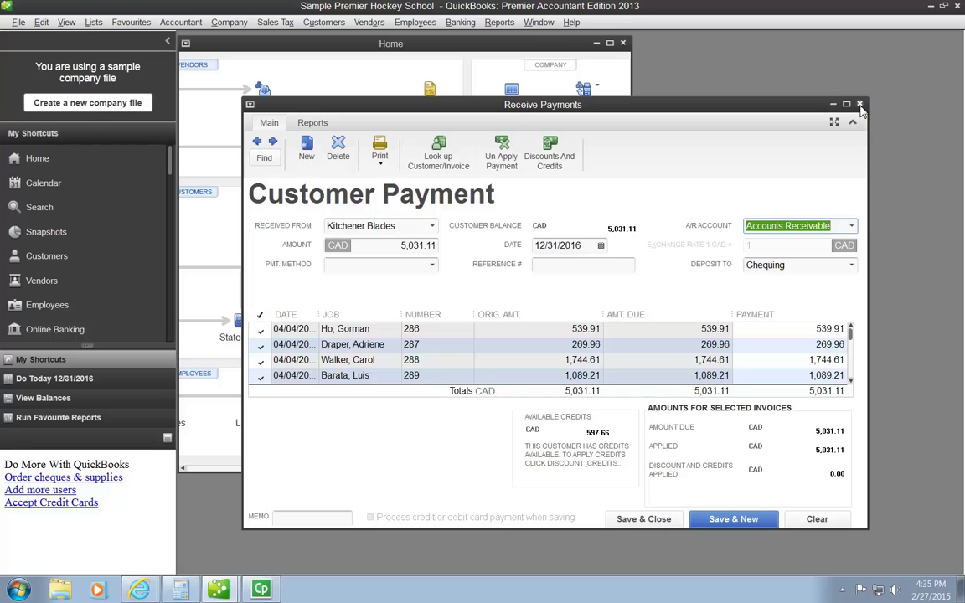
Close the Kitchener Blades payment without recording the transaction.
{"action": "left_click", "coordinate": [589, 245]}
{"action": "key", "text": "shift+Tab"}
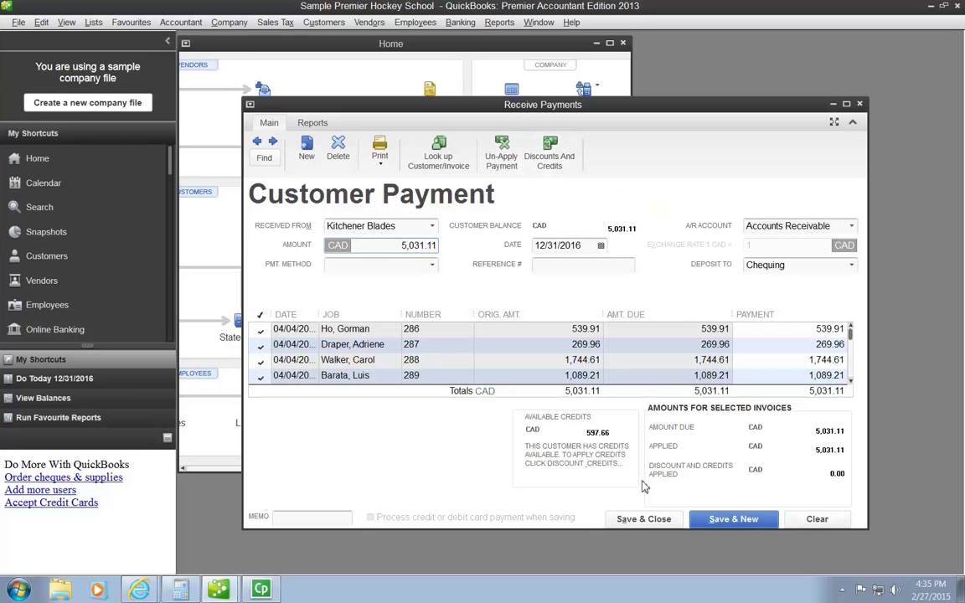
{"action": "left_click", "coordinate": [860, 104]}
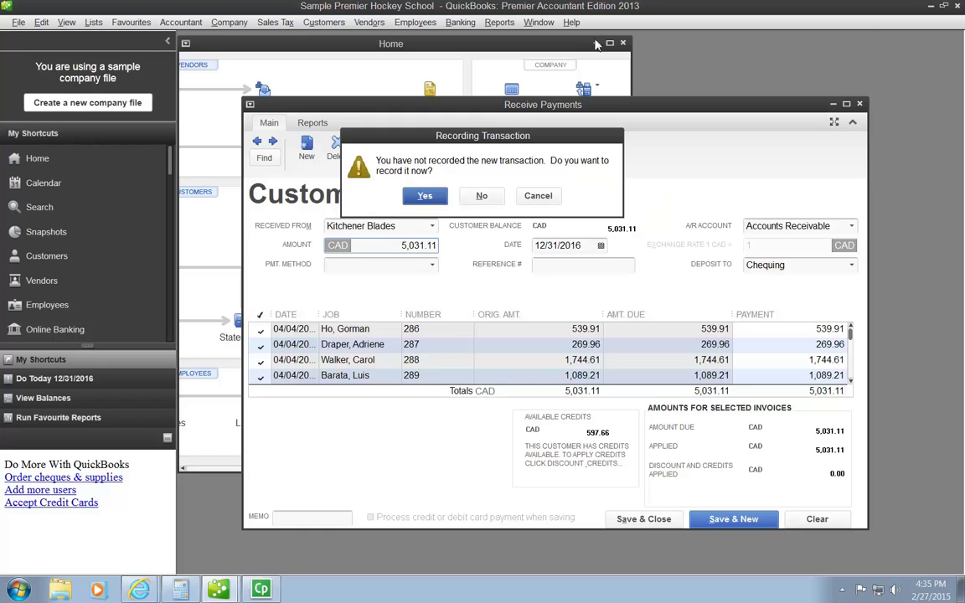
{"action": "left_click", "coordinate": [482, 197]}
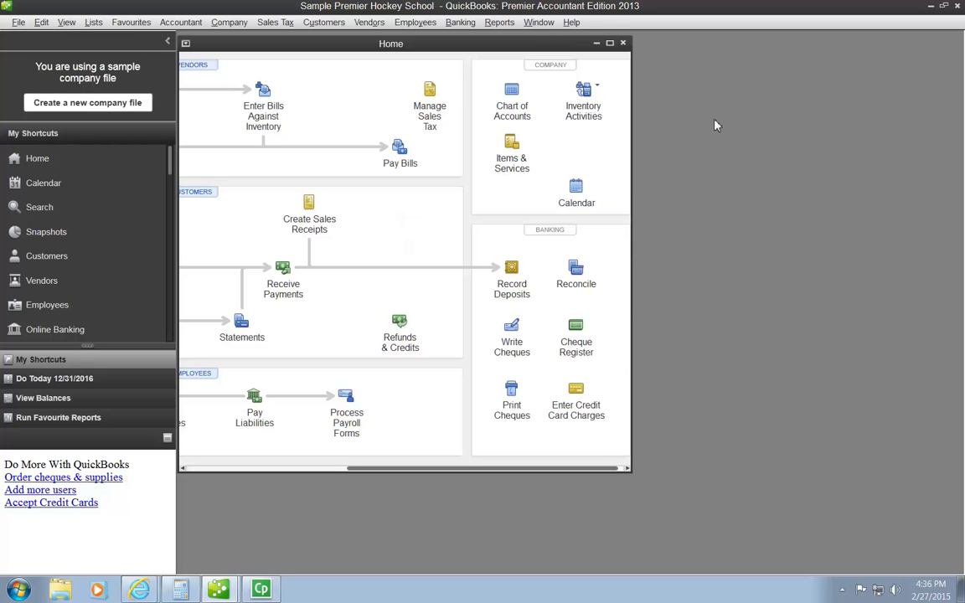
Try to run the Transaction Journal report.
{"action": "left_click", "coordinate": [500, 25]}
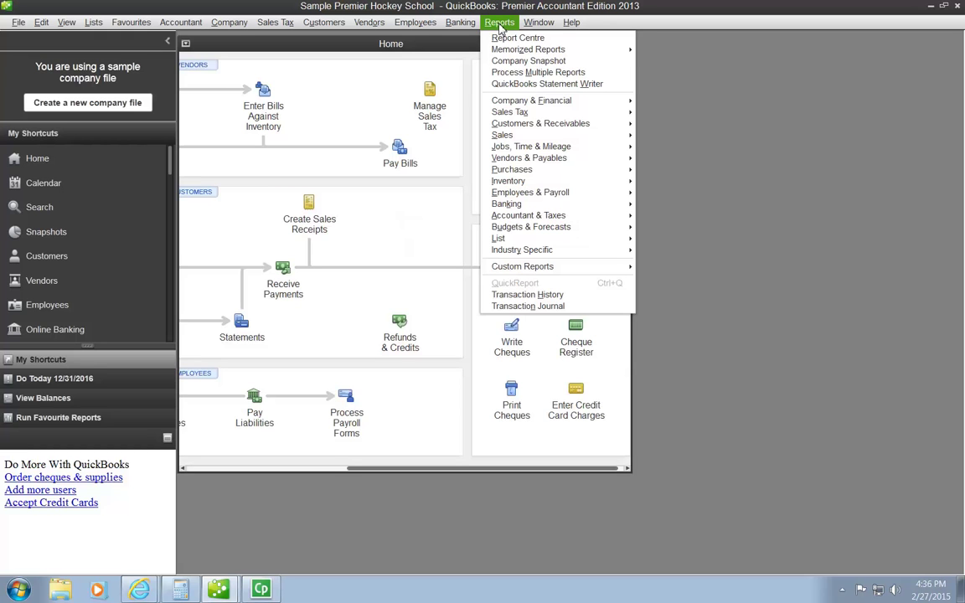
{"action": "left_click", "coordinate": [545, 307]}
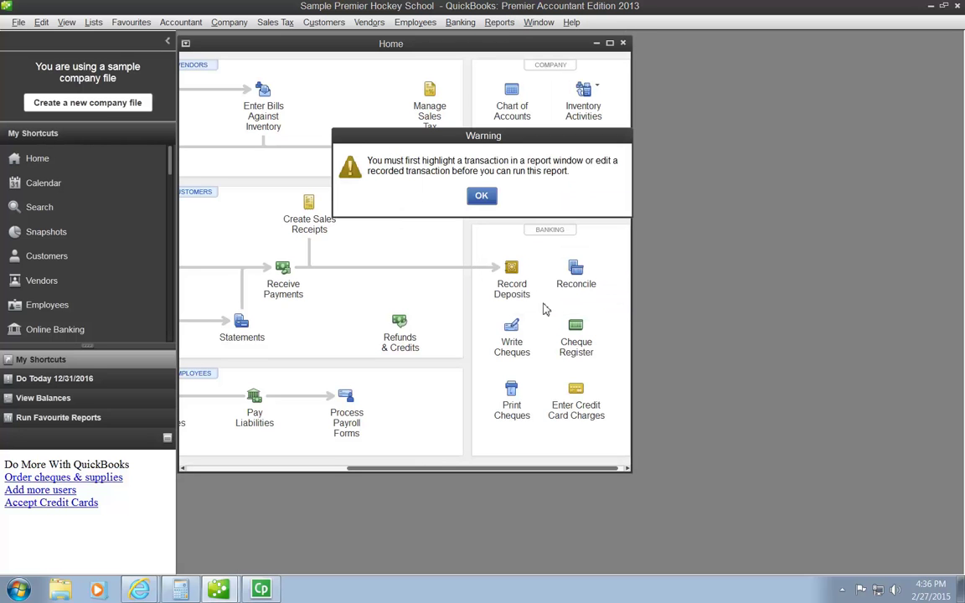
{"action": "left_click", "coordinate": [481, 197]}
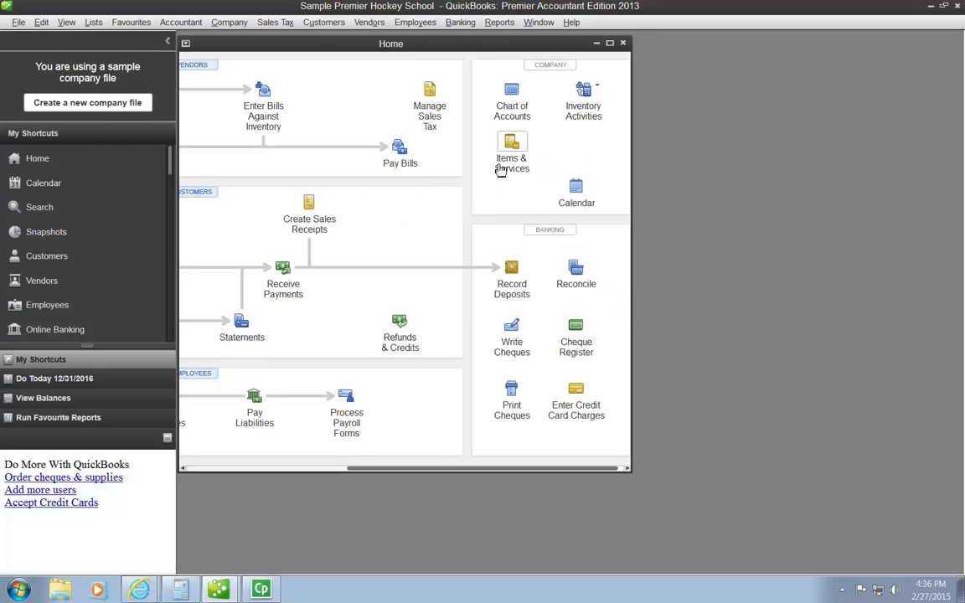
Look through the available report categories, including Custom Reports, and open the Company Snapshot.
{"action": "left_click", "coordinate": [499, 23]}
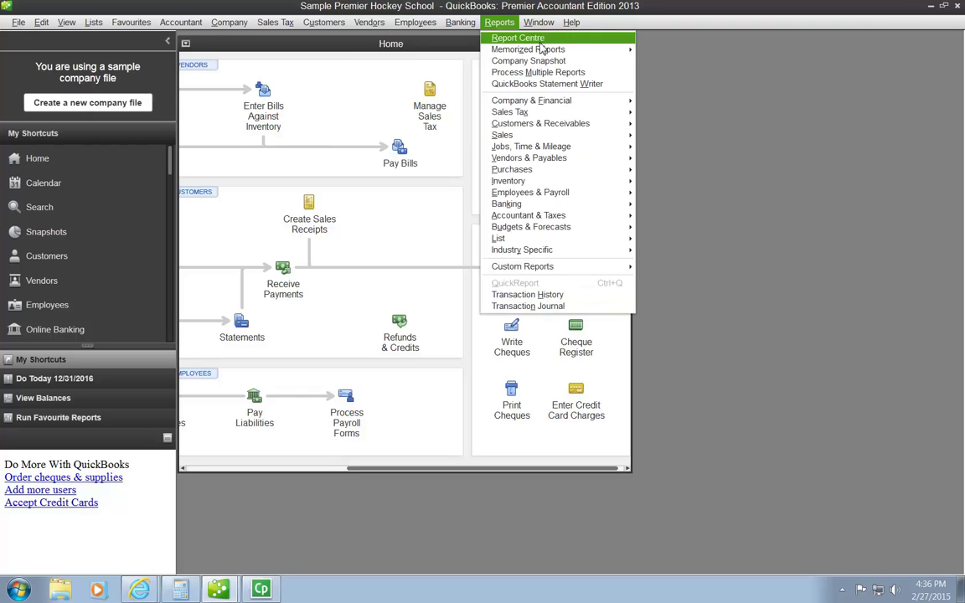
{"action": "left_click", "coordinate": [500, 25]}
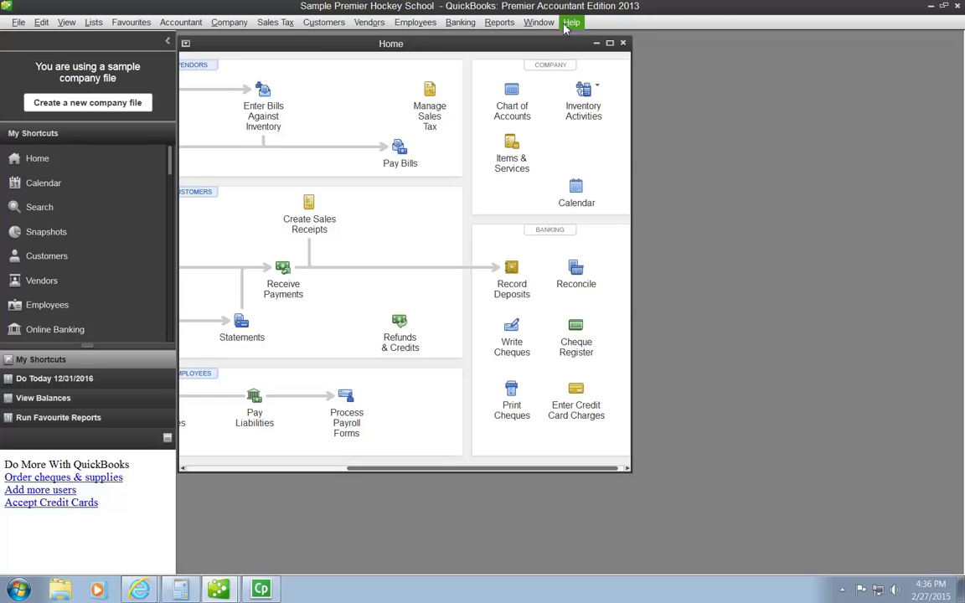
{"action": "left_click", "coordinate": [499, 23]}
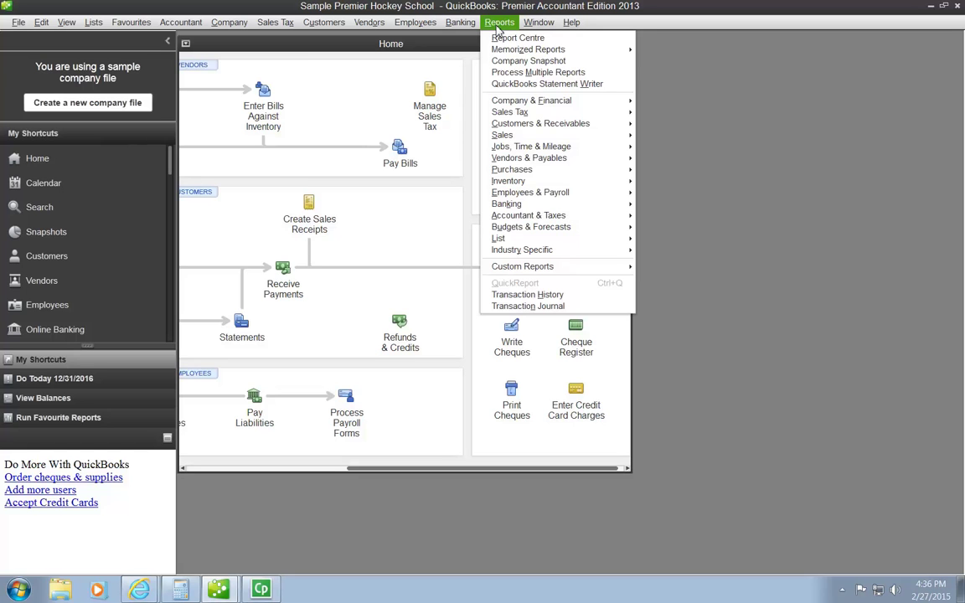
{"action": "mouse_move", "coordinate": [535, 274]}
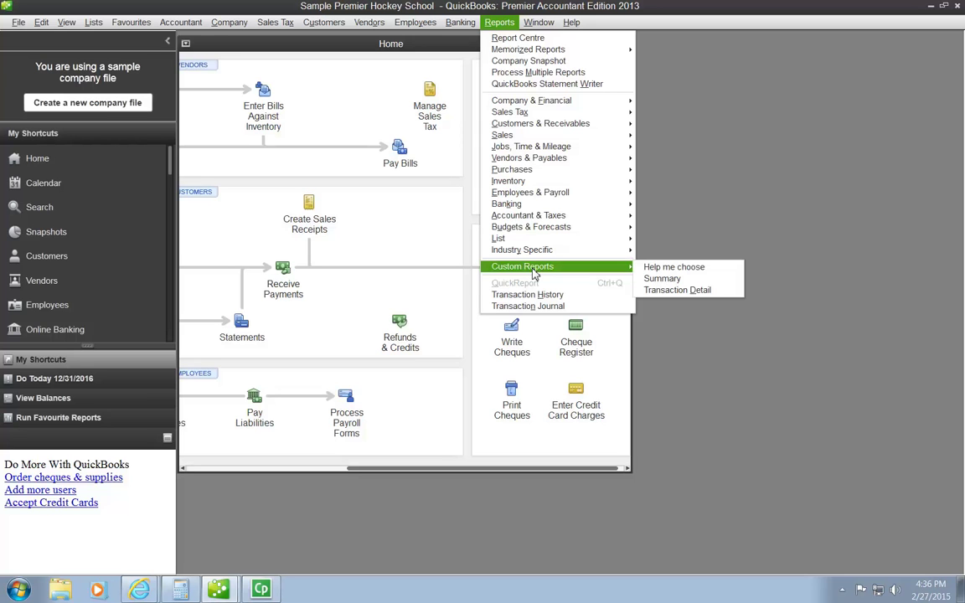
{"action": "left_click", "coordinate": [545, 64]}
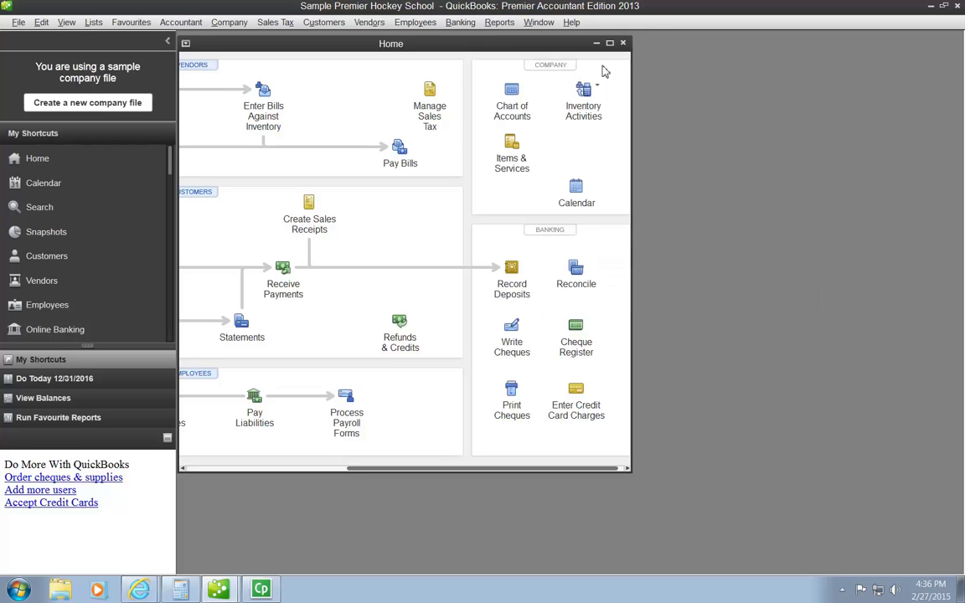